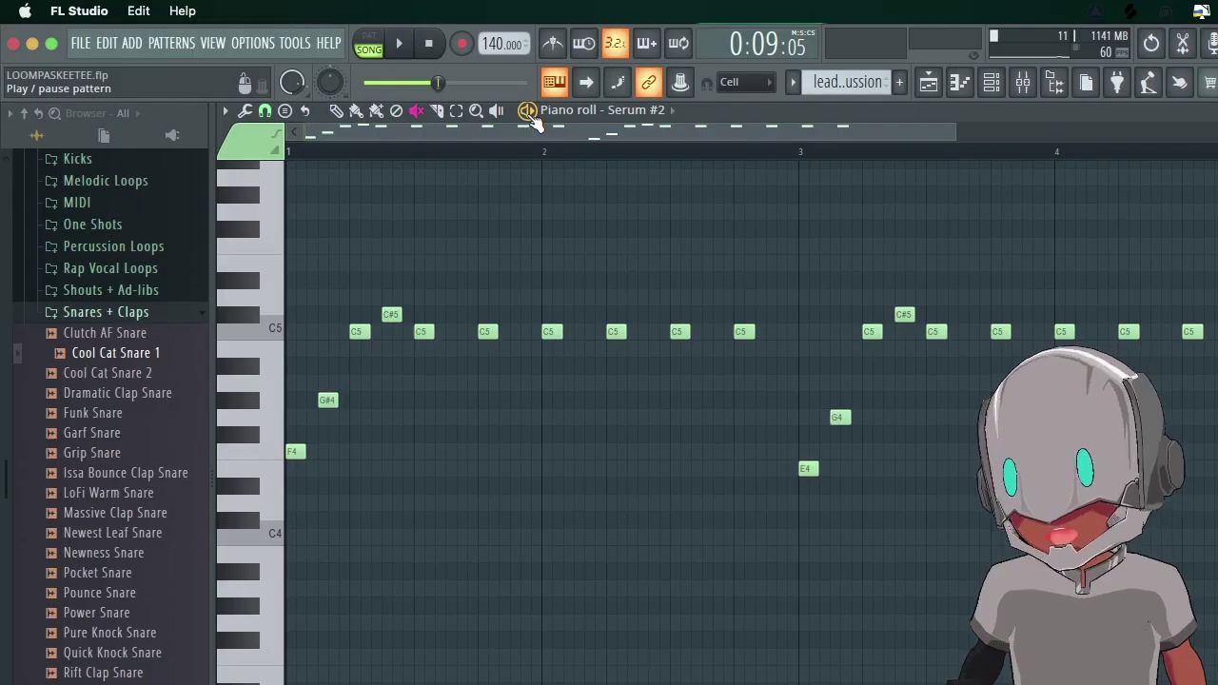
Audition the Serum #2 notes and the horn pattern, and play both clips back in the song arrangement.
{"action": "key", "text": "space"}
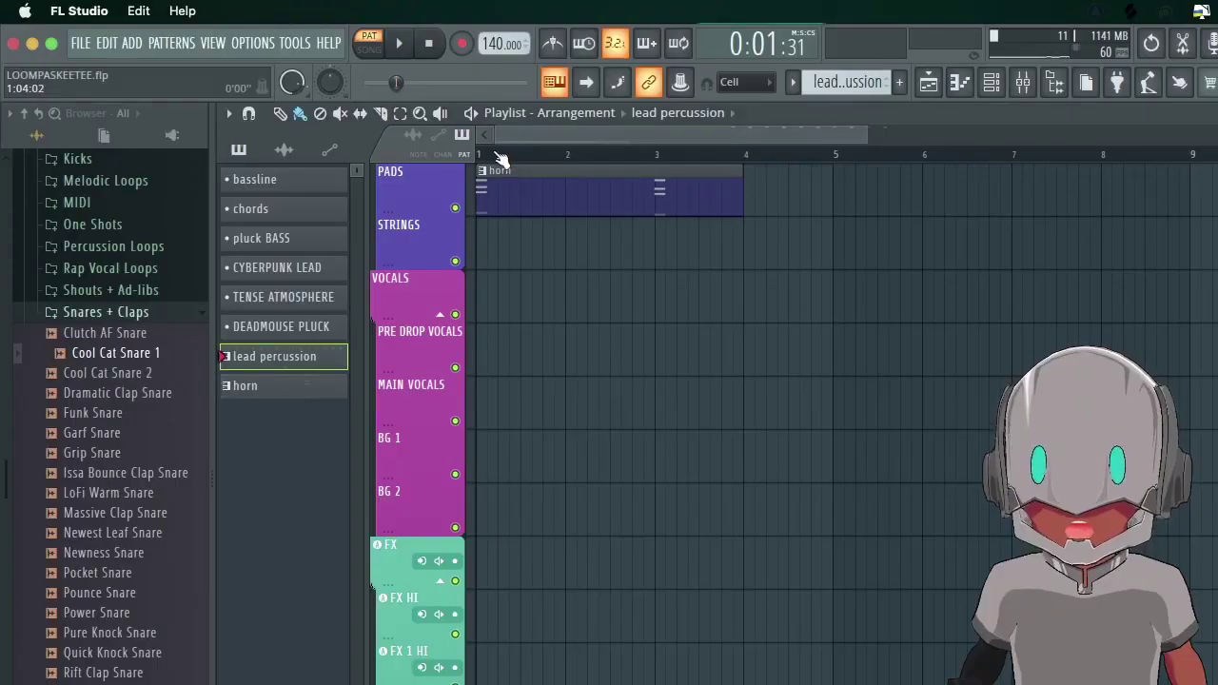
{"action": "double_click", "coordinate": [497, 212]}
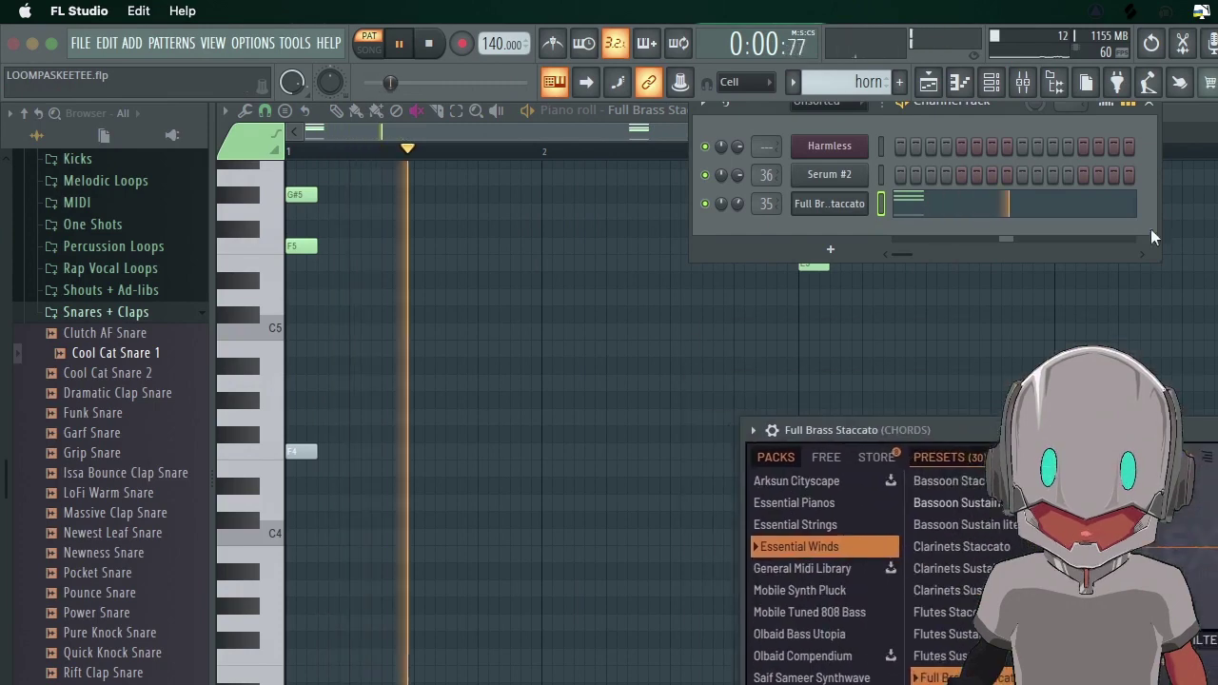
{"action": "key", "text": "F5"}
{"action": "key", "text": "l"}
{"action": "scroll", "coordinate": [809, 213], "scroll_direction": "down", "scroll_amount": 5}
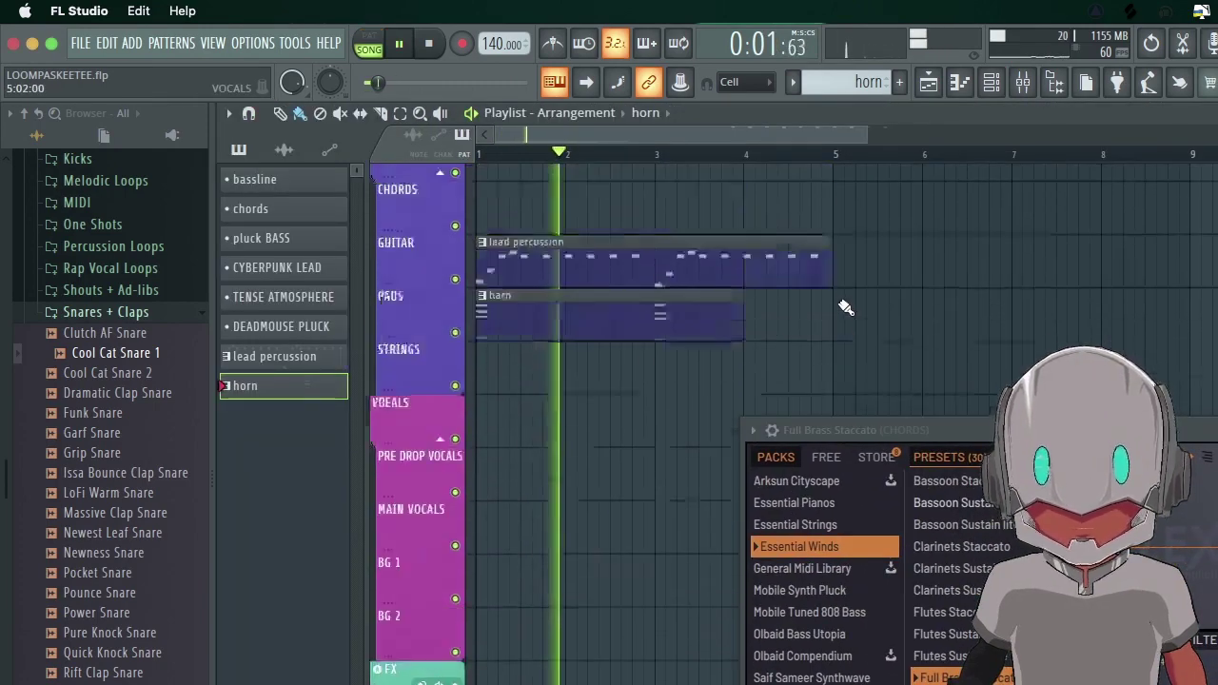
{"action": "scroll", "coordinate": [857, 213], "scroll_direction": "up", "scroll_amount": 2}
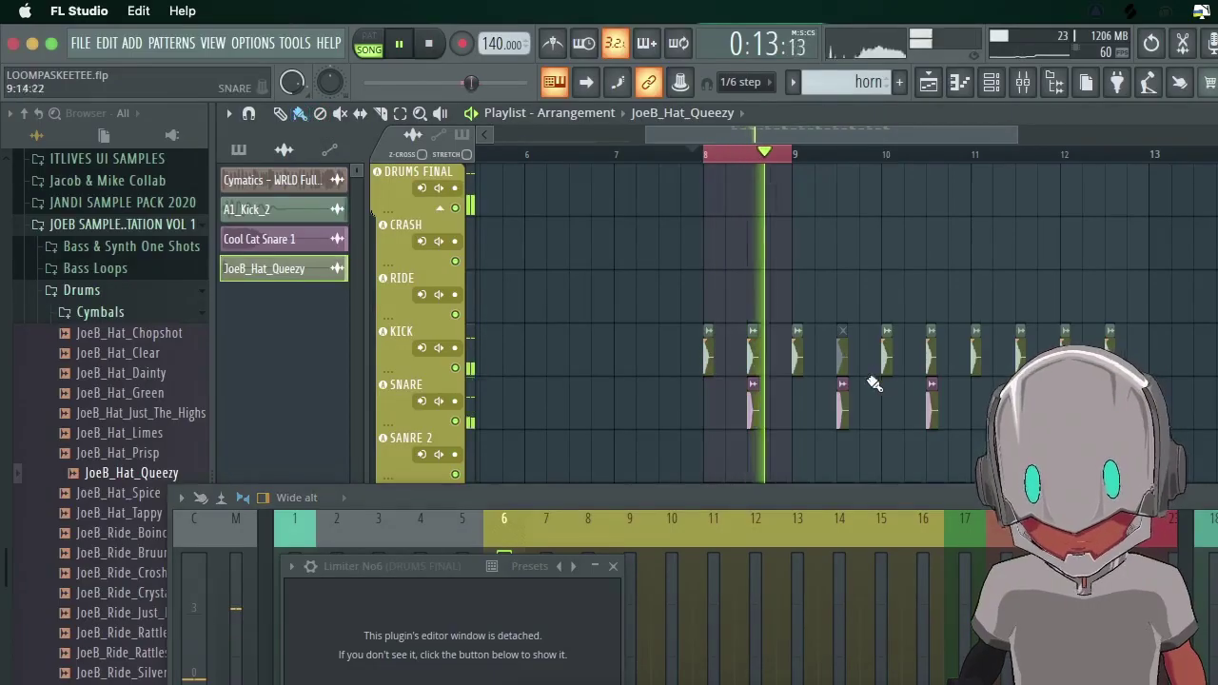
Review the hi-hat and percussion tracks and browse the sample folder's stabs, rides, snares and toms.
{"action": "scroll", "coordinate": [863, 389], "scroll_direction": "down", "scroll_amount": 3}
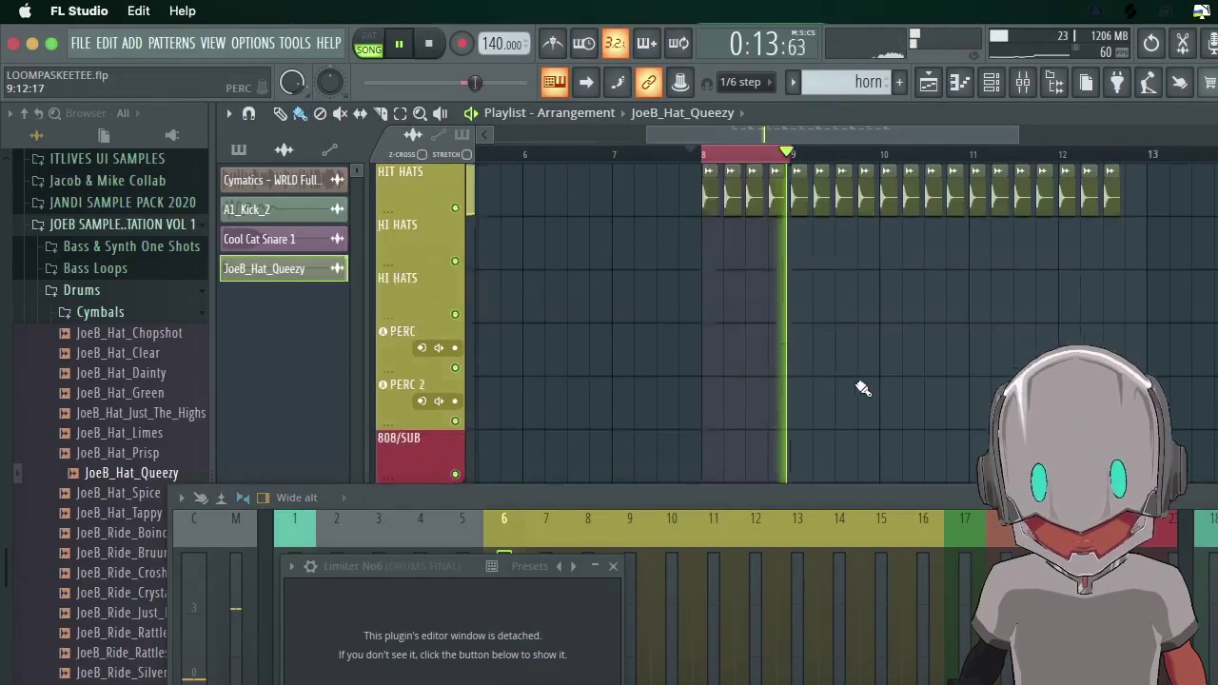
{"action": "left_click", "coordinate": [758, 377]}
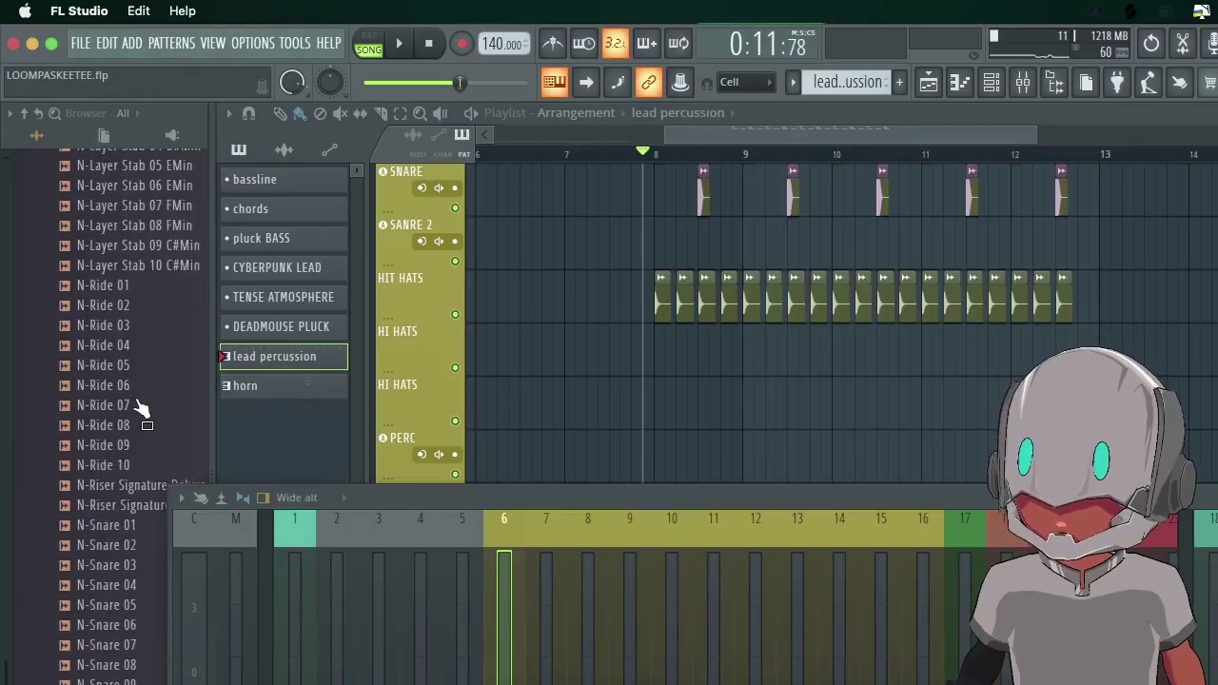
{"action": "scroll", "coordinate": [141, 404], "scroll_direction": "down", "scroll_amount": 2}
{"action": "scroll", "coordinate": [114, 346], "scroll_direction": "up", "scroll_amount": 5}
{"action": "scroll", "coordinate": [142, 407], "scroll_direction": "down", "scroll_amount": 4}
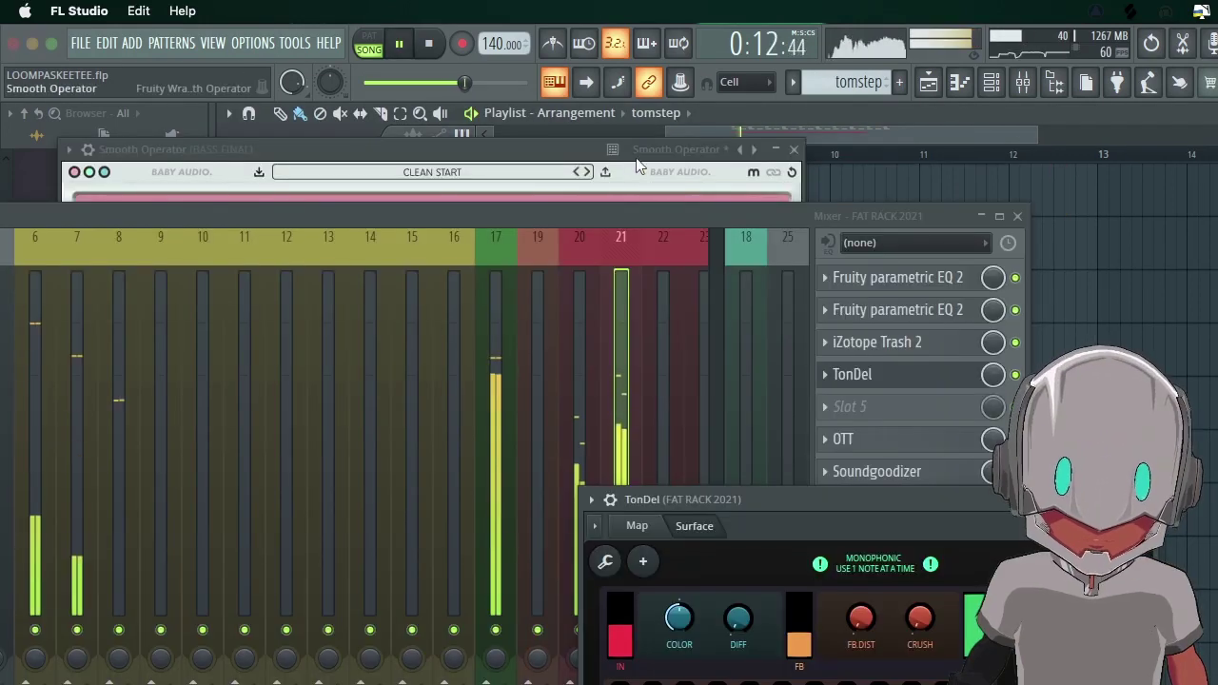
Close Smooth Operator, place the sub clip on 808/SUB and the tomstep clip on BASS, and play from bar 8.
{"action": "left_click", "coordinate": [794, 149]}
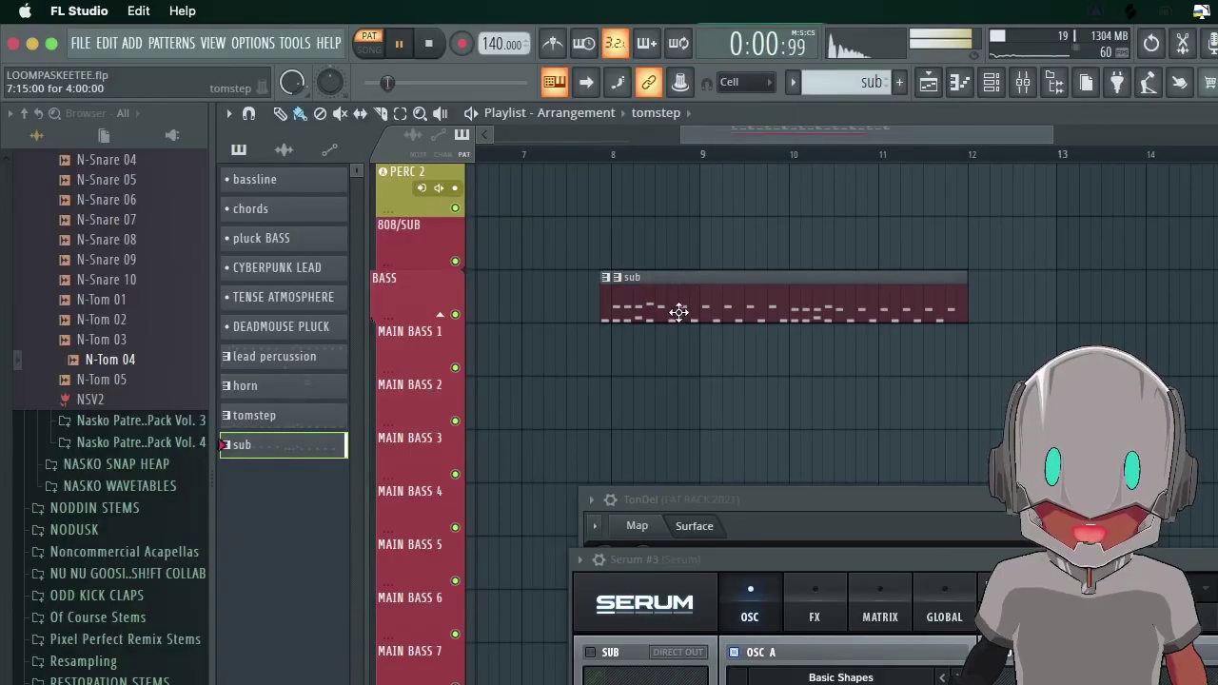
{"action": "left_click_drag", "start_coordinate": [678, 313], "coordinate": [692, 350]}
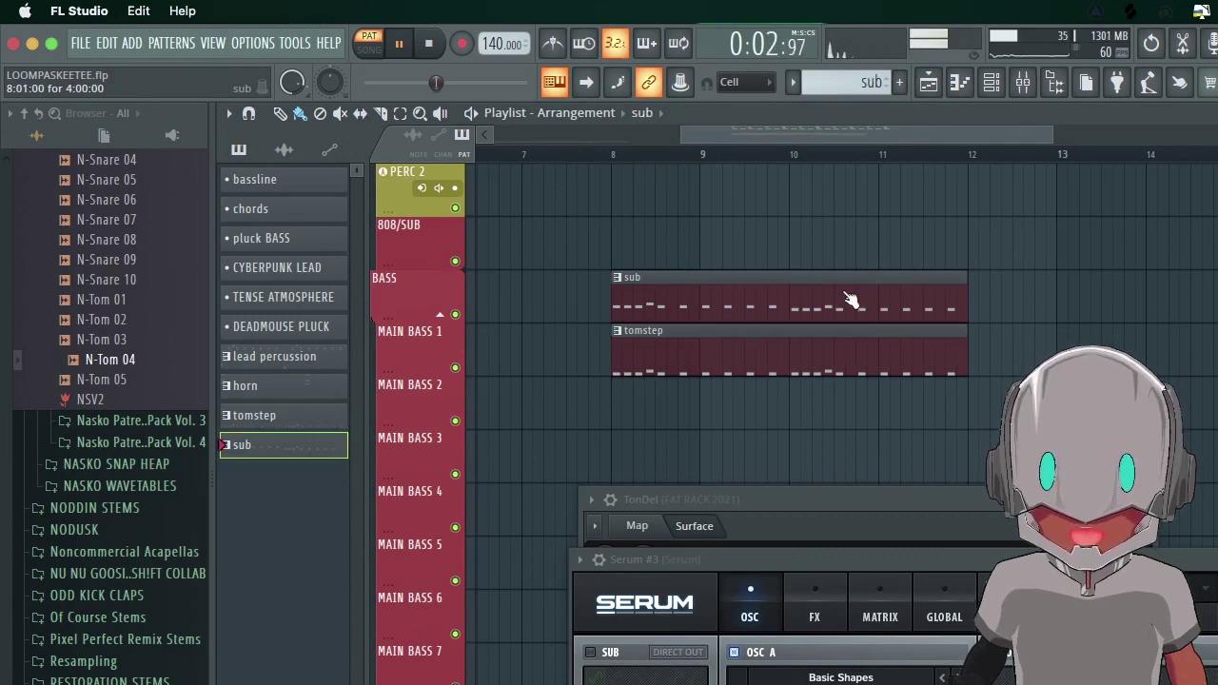
{"action": "left_click_drag", "start_coordinate": [846, 282], "coordinate": [845, 238]}
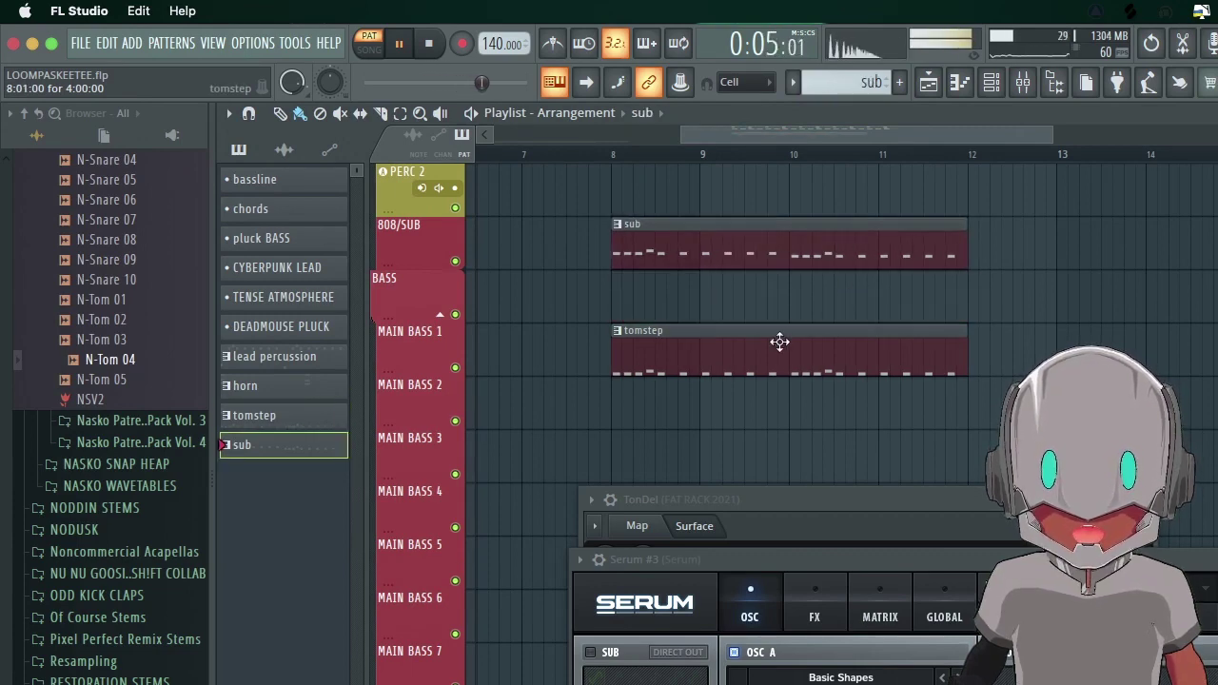
{"action": "left_click_drag", "start_coordinate": [780, 342], "coordinate": [788, 281]}
{"action": "left_click", "coordinate": [615, 155]}
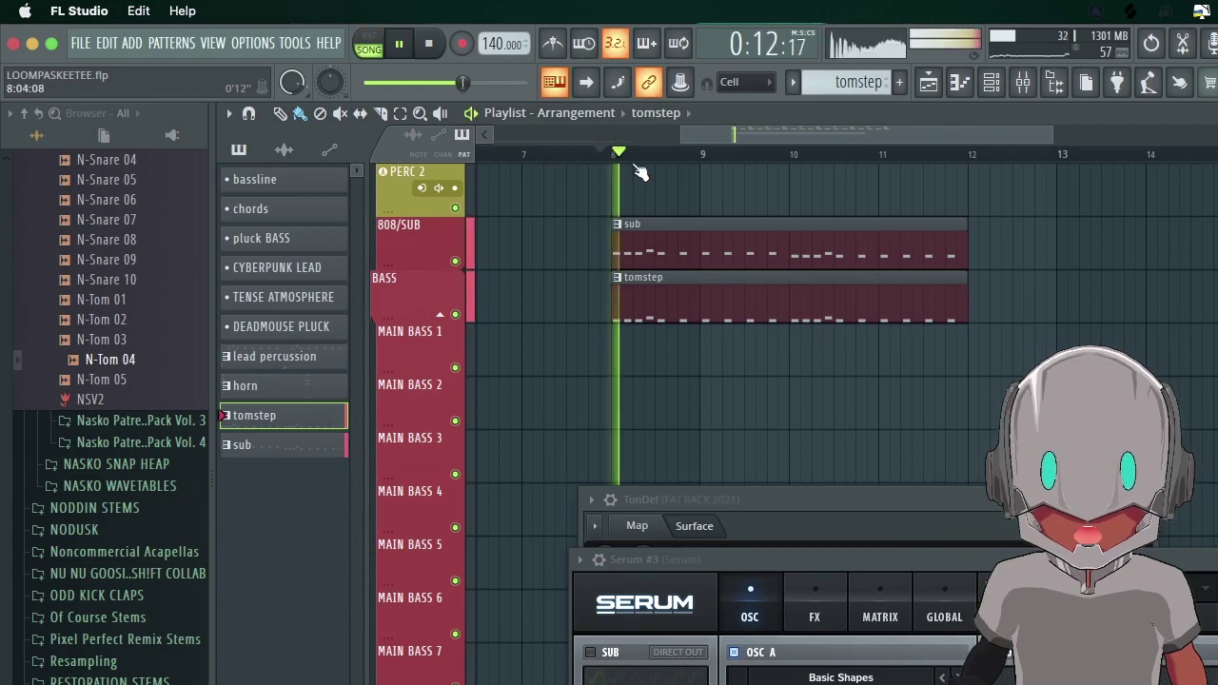
Review the drum tracks and the channel rack, and browse the samples in the YOUTUBE SOUNDS folder.
{"action": "scroll", "coordinate": [744, 219], "scroll_direction": "up", "scroll_amount": 8}
{"action": "scroll", "coordinate": [745, 218], "scroll_direction": "down", "scroll_amount": 3}
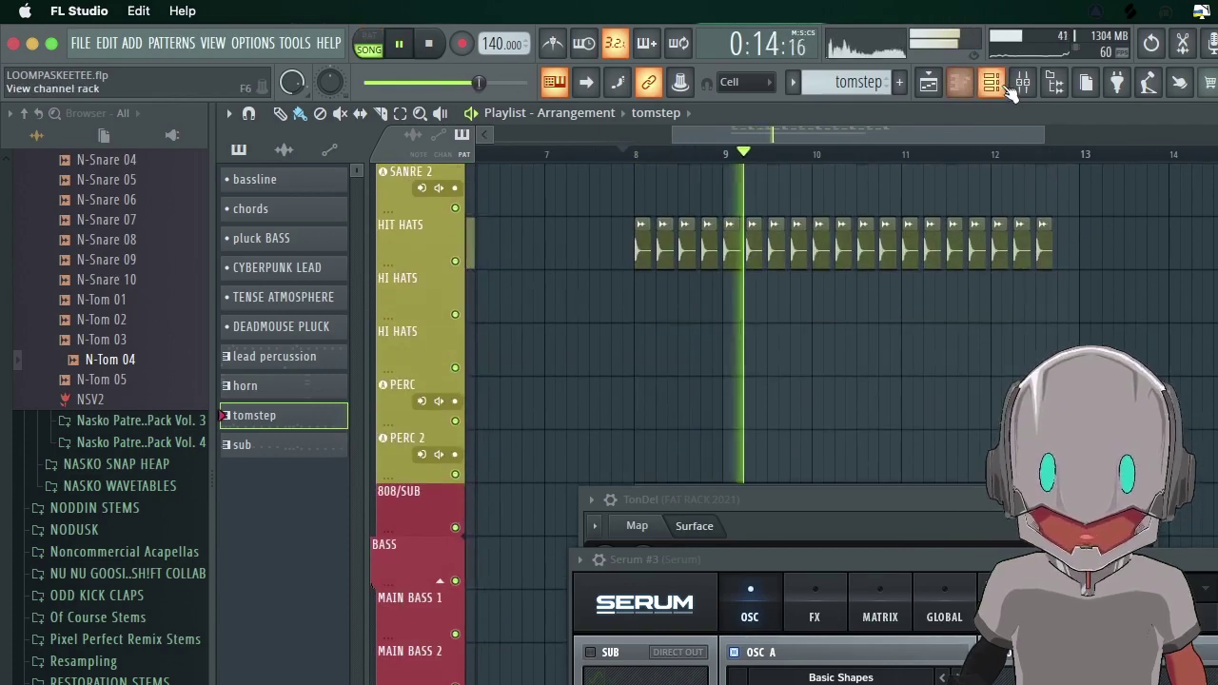
{"action": "left_click", "coordinate": [991, 82]}
{"action": "key", "text": "F6"}
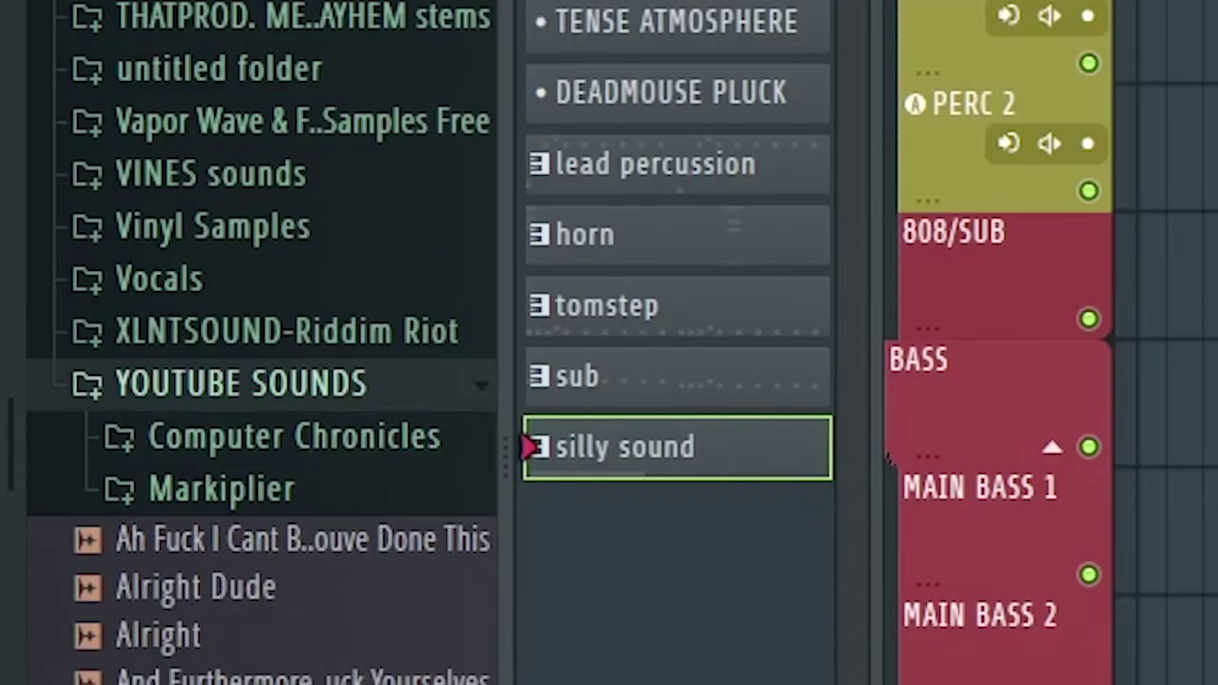
{"action": "scroll", "coordinate": [285, 619], "scroll_direction": "down", "scroll_amount": 5}
{"action": "scroll", "coordinate": [223, 427], "scroll_direction": "down", "scroll_amount": 4}
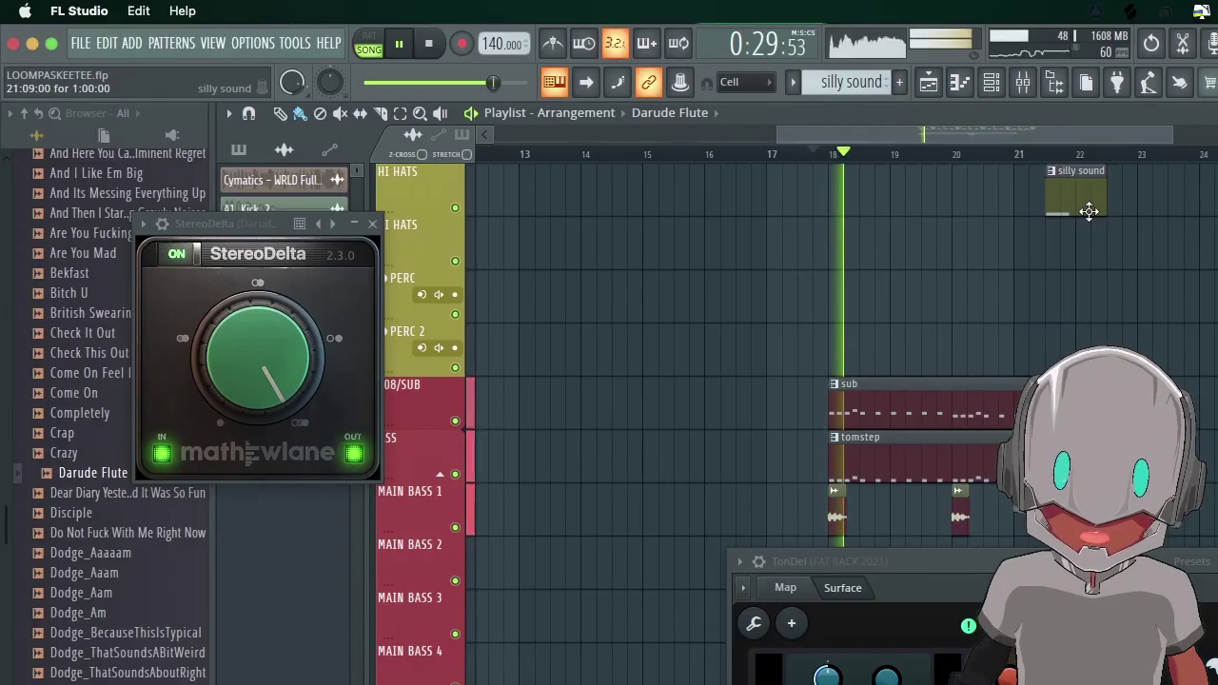
Open the silly sound clip's notes, close the StereoDelta plugin and look over the bass tracks in the playlist.
{"action": "double_click", "coordinate": [1089, 211]}
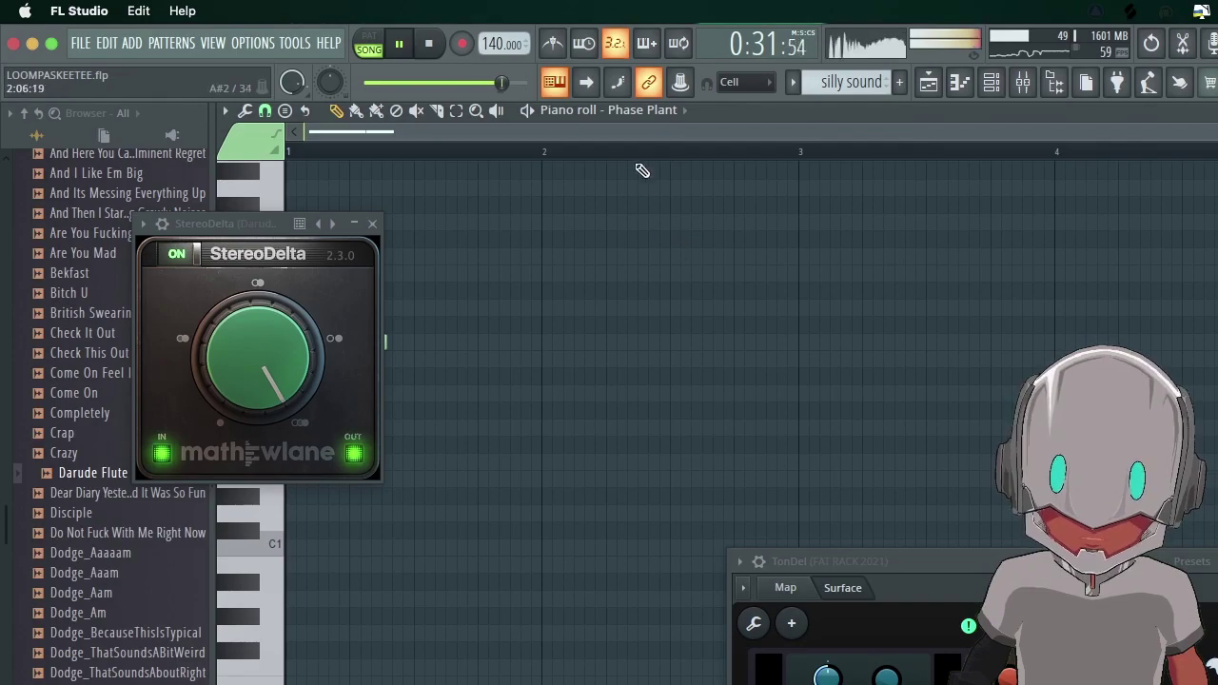
{"action": "left_click", "coordinate": [373, 224]}
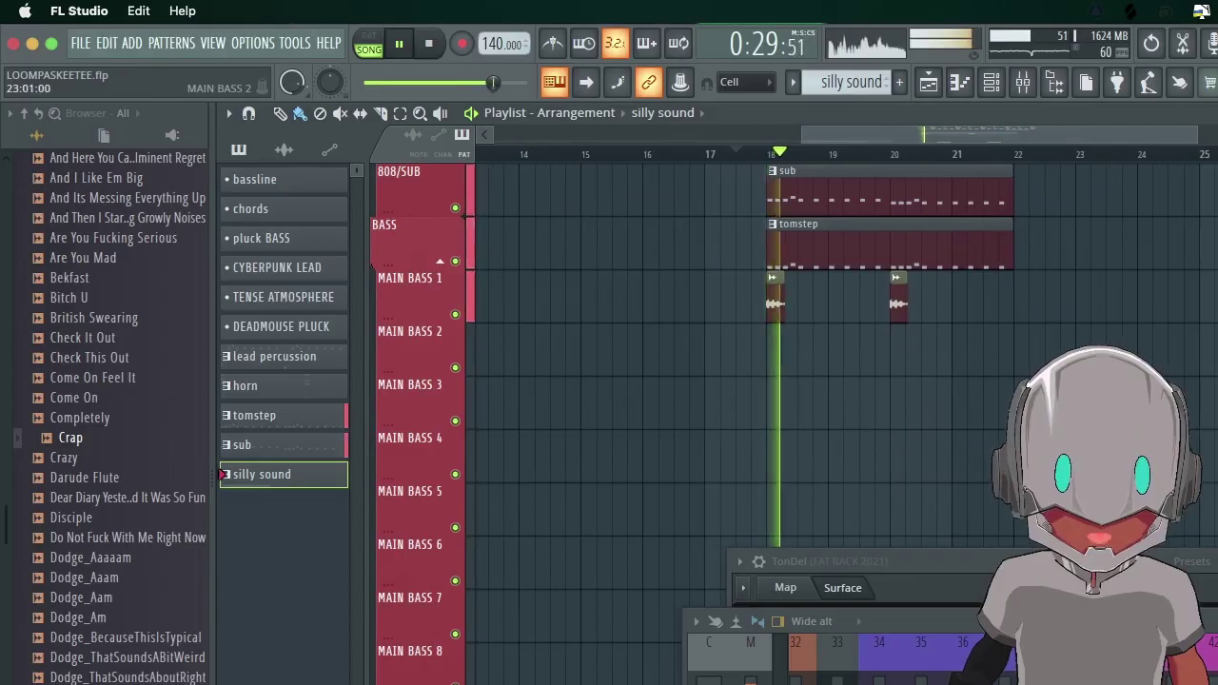
{"action": "scroll", "coordinate": [1064, 343], "scroll_direction": "down", "scroll_amount": 7}
{"action": "scroll", "coordinate": [1064, 342], "scroll_direction": "up", "scroll_amount": 2}
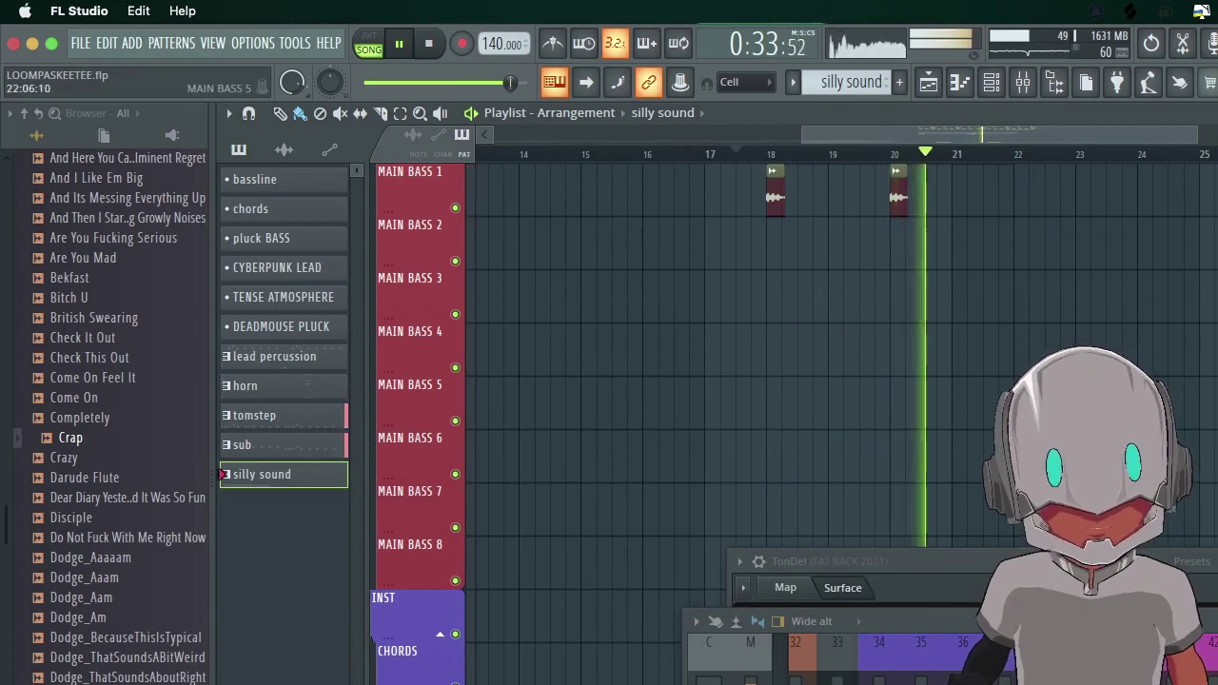
{"action": "scroll", "coordinate": [916, 256], "scroll_direction": "up", "scroll_amount": 10}
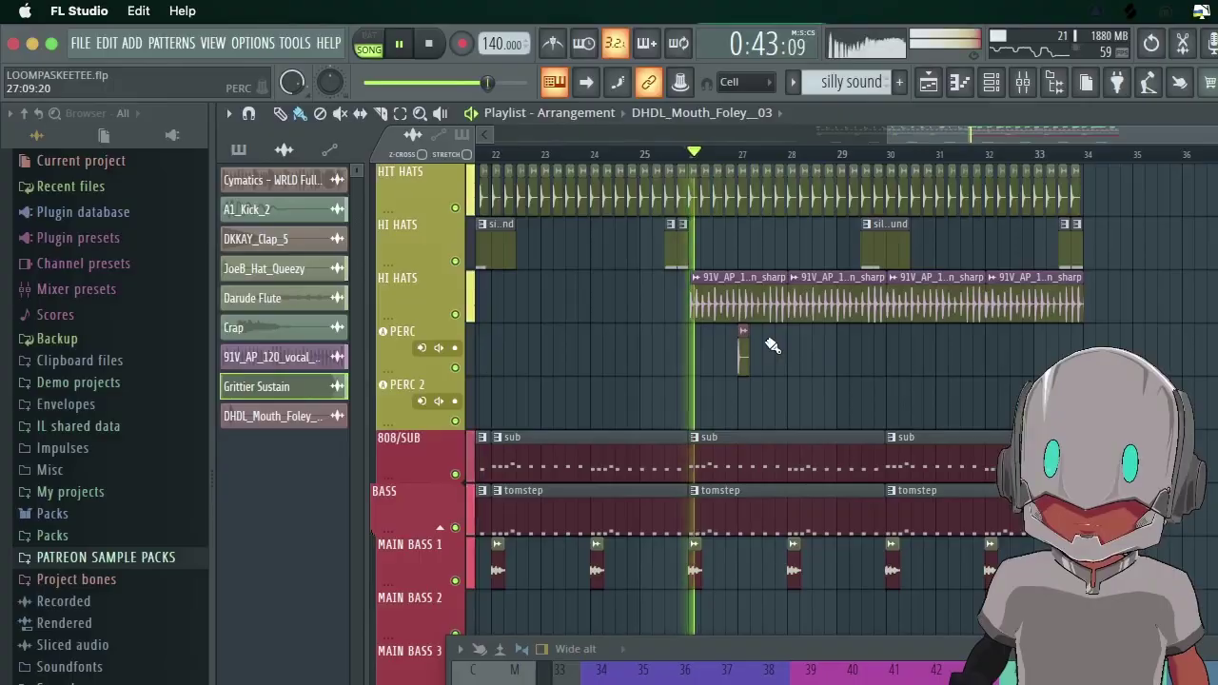
Move the DHDL_Mouth_Foley__03 clip on the PERC track to shortly after bar 26 and add ten copies at half-bar intervals.
{"action": "left_click_drag", "start_coordinate": [743, 350], "coordinate": [720, 360]}
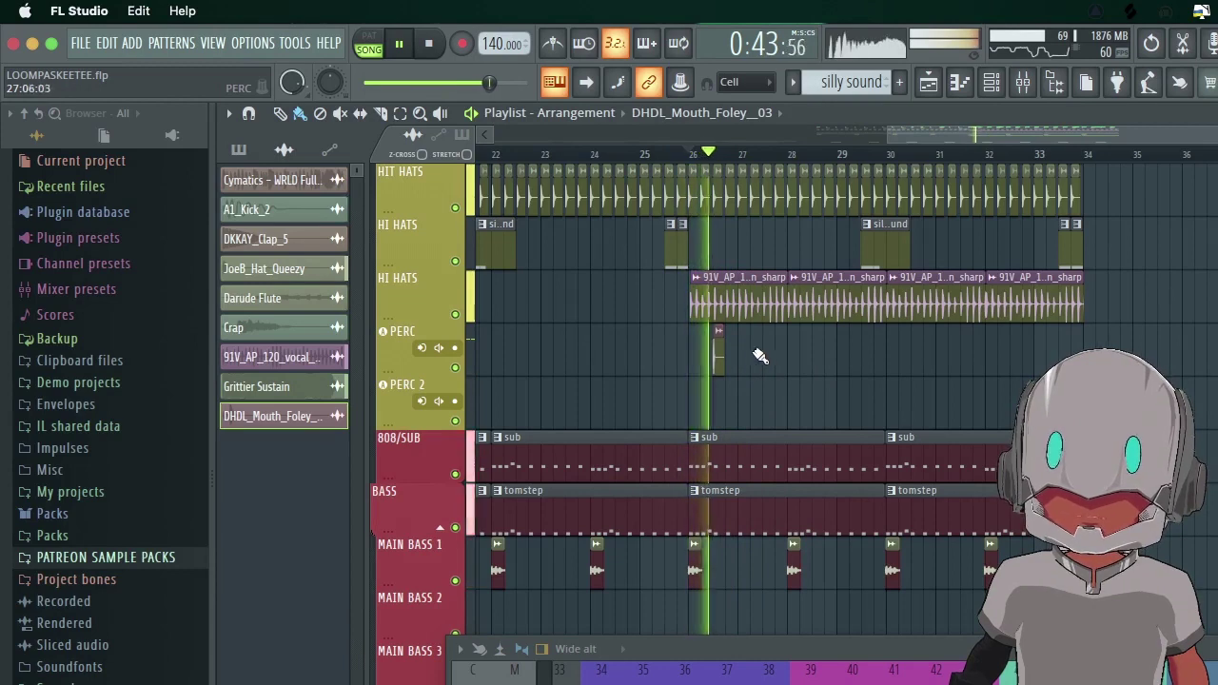
{"action": "left_click_drag", "start_coordinate": [722, 358], "coordinate": [708, 353]}
{"action": "left_click", "coordinate": [729, 350]}
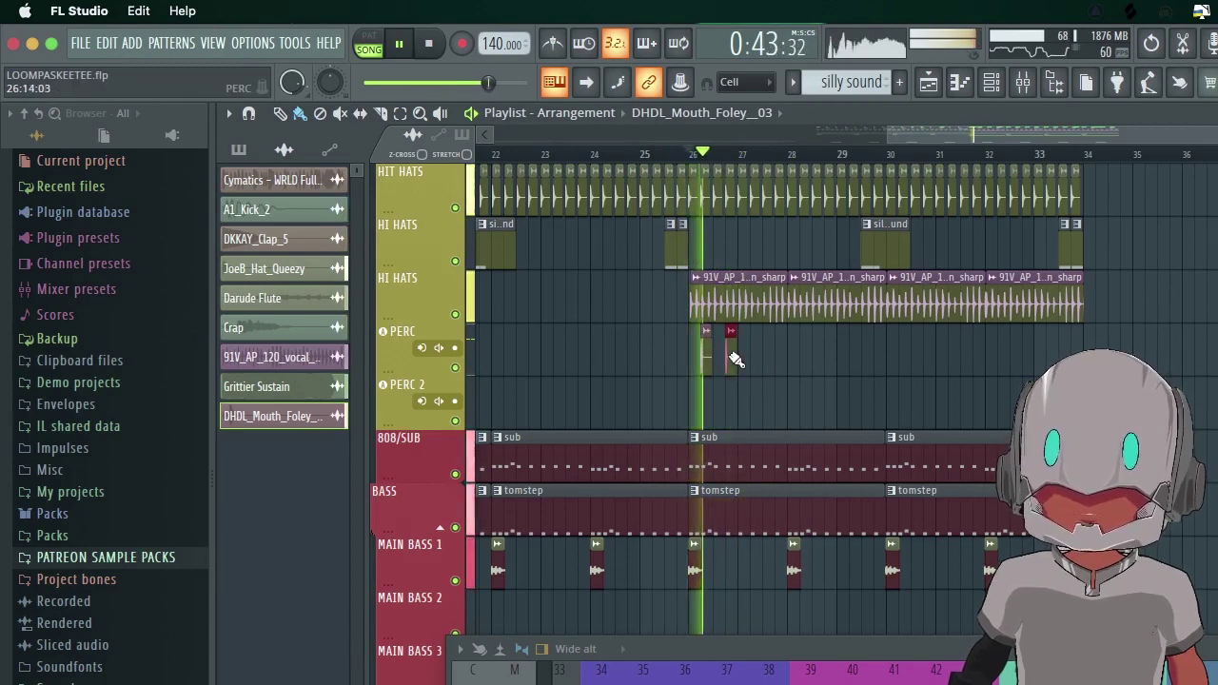
{"action": "left_click", "coordinate": [758, 366]}
{"action": "left_click", "coordinate": [784, 354]}
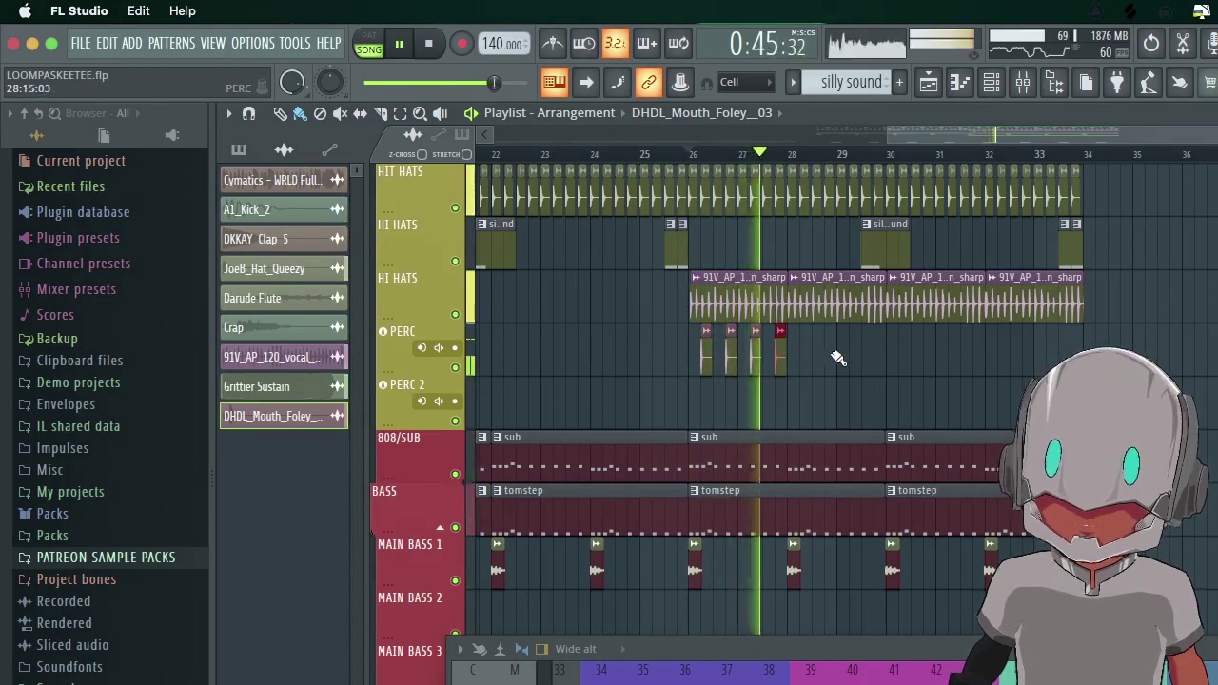
{"action": "left_click", "coordinate": [807, 352]}
{"action": "left_click", "coordinate": [832, 352]}
{"action": "left_click", "coordinate": [857, 350]}
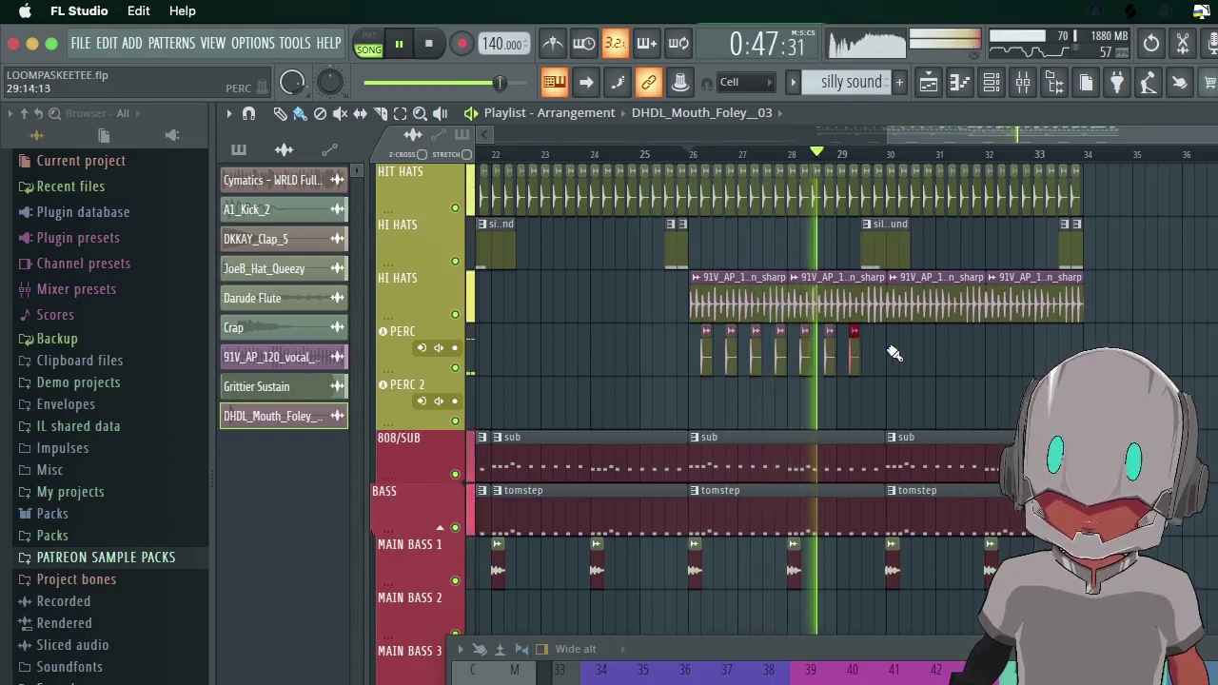
{"action": "left_click", "coordinate": [883, 352]}
{"action": "left_click", "coordinate": [907, 351]}
{"action": "left_click", "coordinate": [932, 352]}
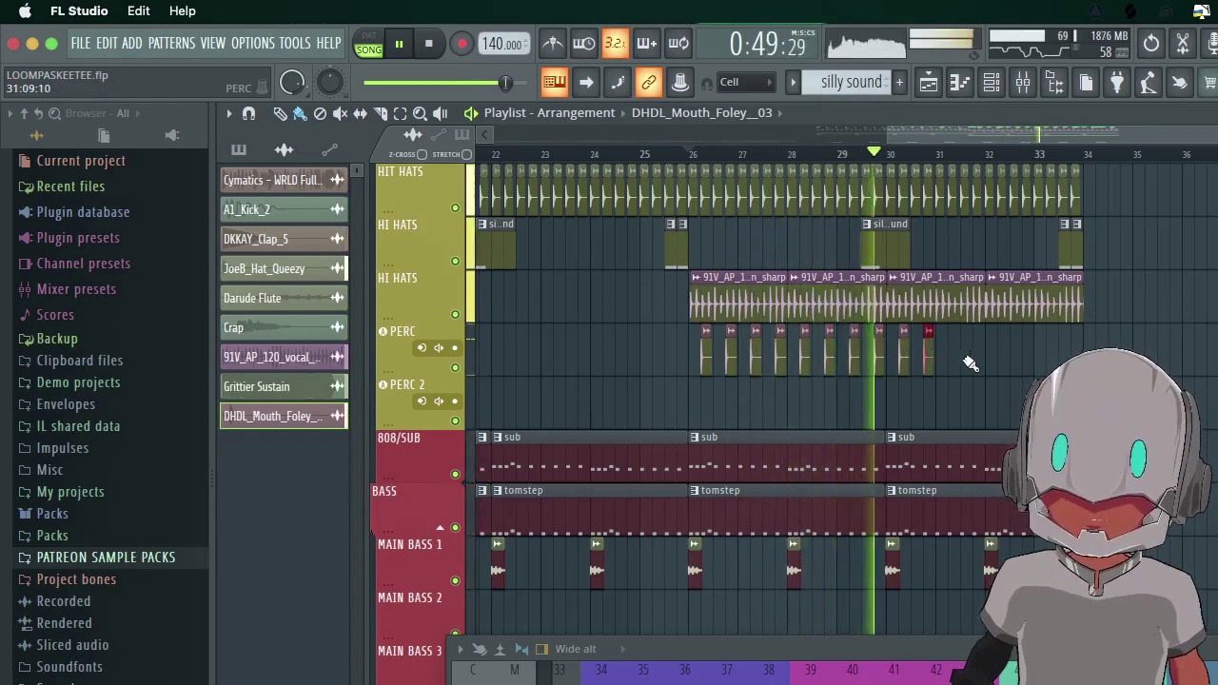
{"action": "left_click", "coordinate": [956, 352]}
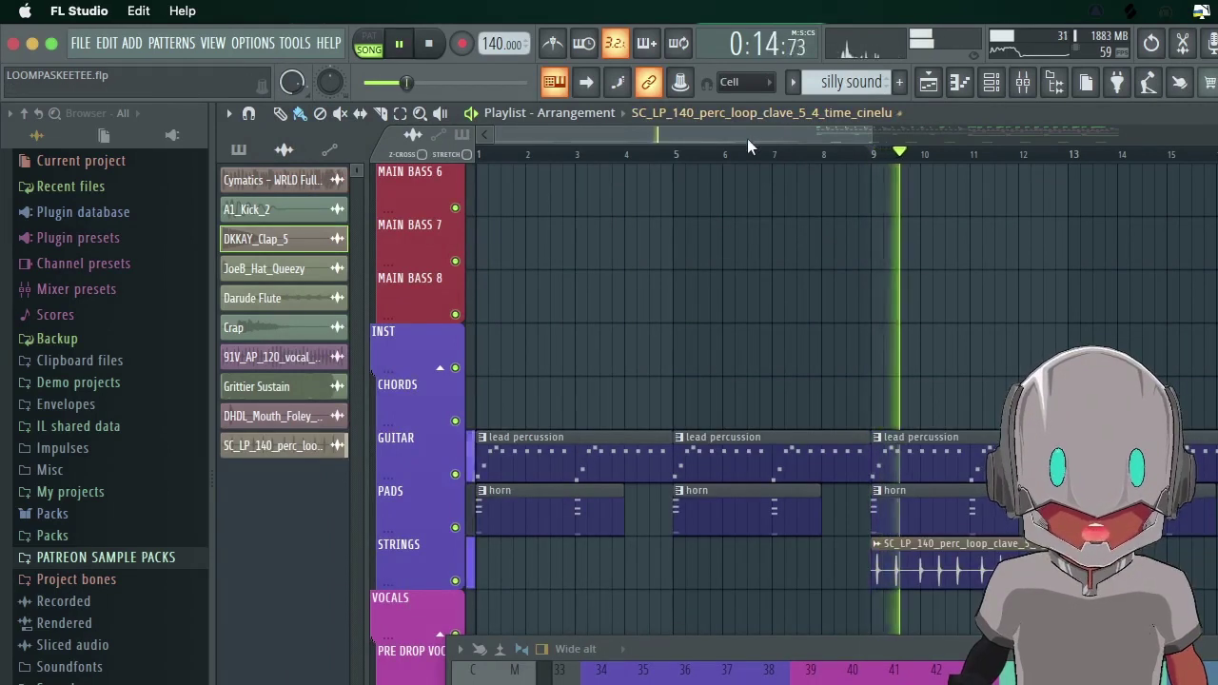
Move the Splice window off the playlist and close the audio clip settings of the bossa nova rim shot loop.
{"action": "scroll", "coordinate": [856, 381], "scroll_direction": "right", "scroll_amount": 4}
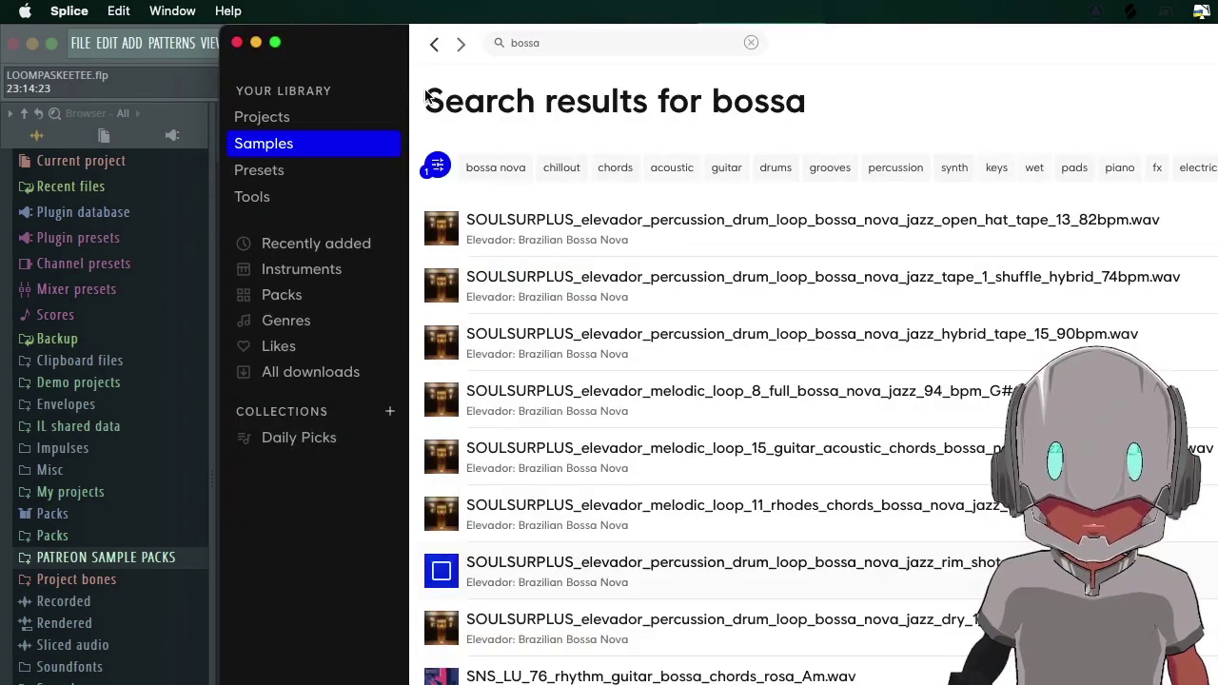
{"action": "left_click_drag", "start_coordinate": [409, 55], "coordinate": [1091, 126]}
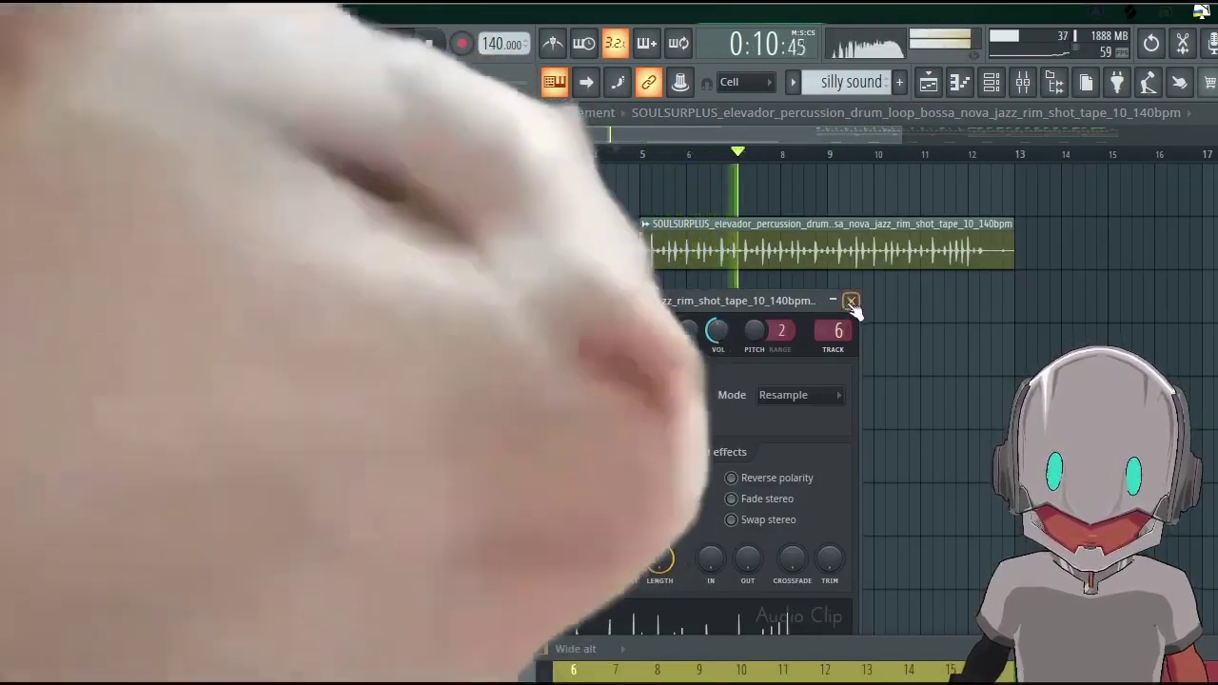
{"action": "left_click", "coordinate": [852, 303]}
{"action": "scroll", "coordinate": [861, 290], "scroll_direction": "down", "scroll_amount": 3}
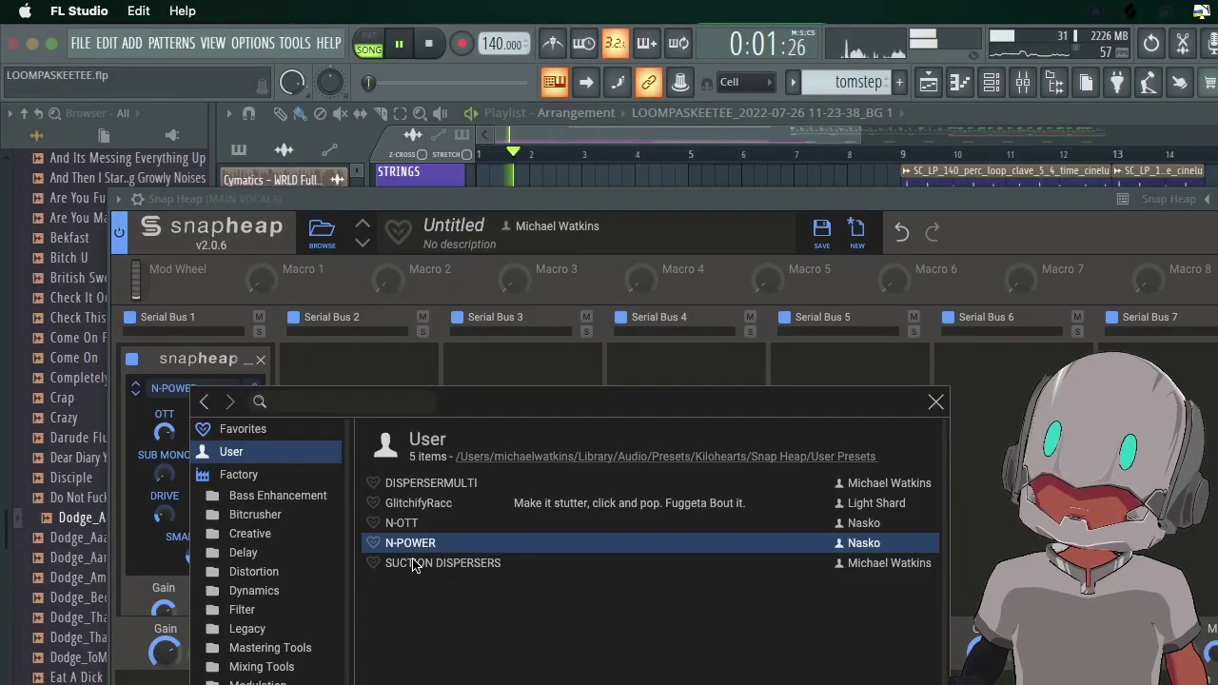
Adjust the OTT amount of the N-POWER preset in the MAIN VOCALS Snap Heap and move the Snap Heap windows aside.
{"action": "left_click", "coordinate": [174, 435]}
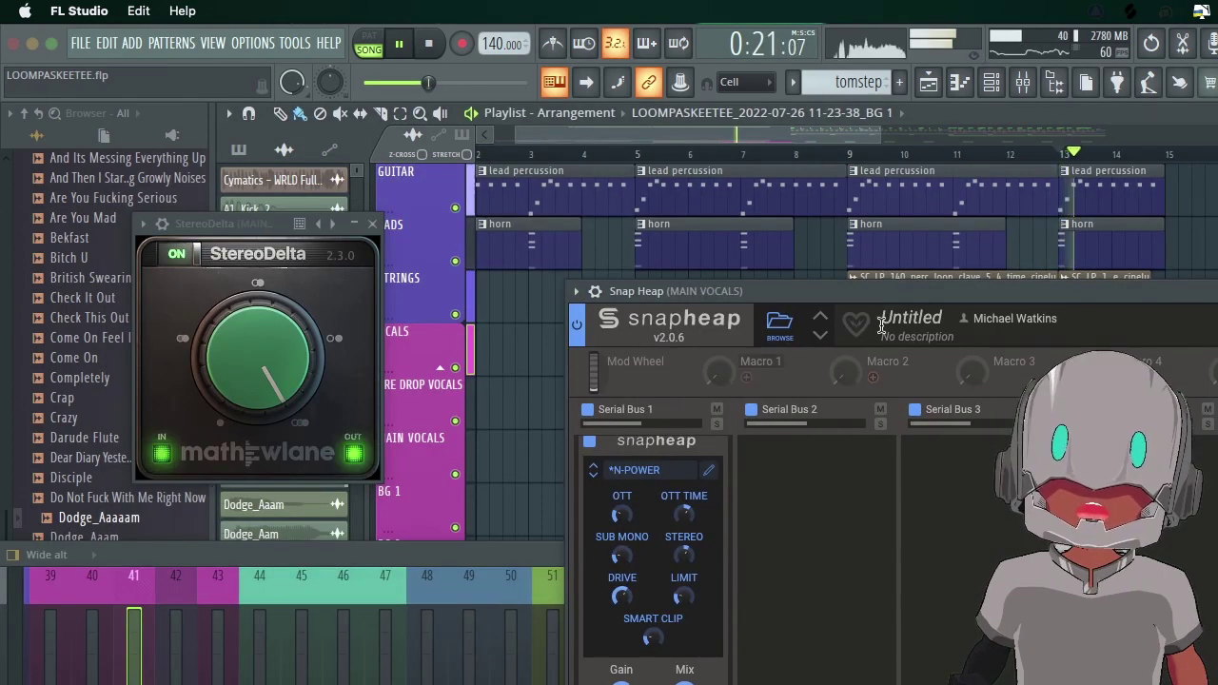
{"action": "left_click_drag", "start_coordinate": [881, 292], "coordinate": [955, 439]}
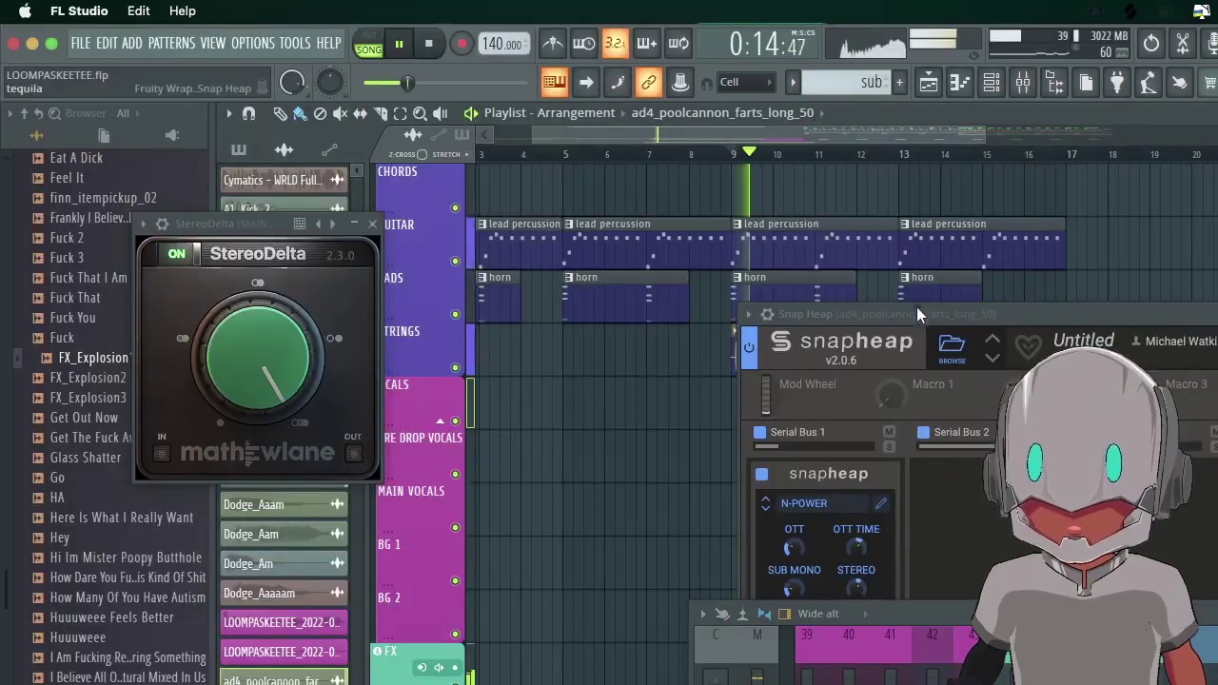
{"action": "left_click_drag", "start_coordinate": [916, 306], "coordinate": [596, 92]}
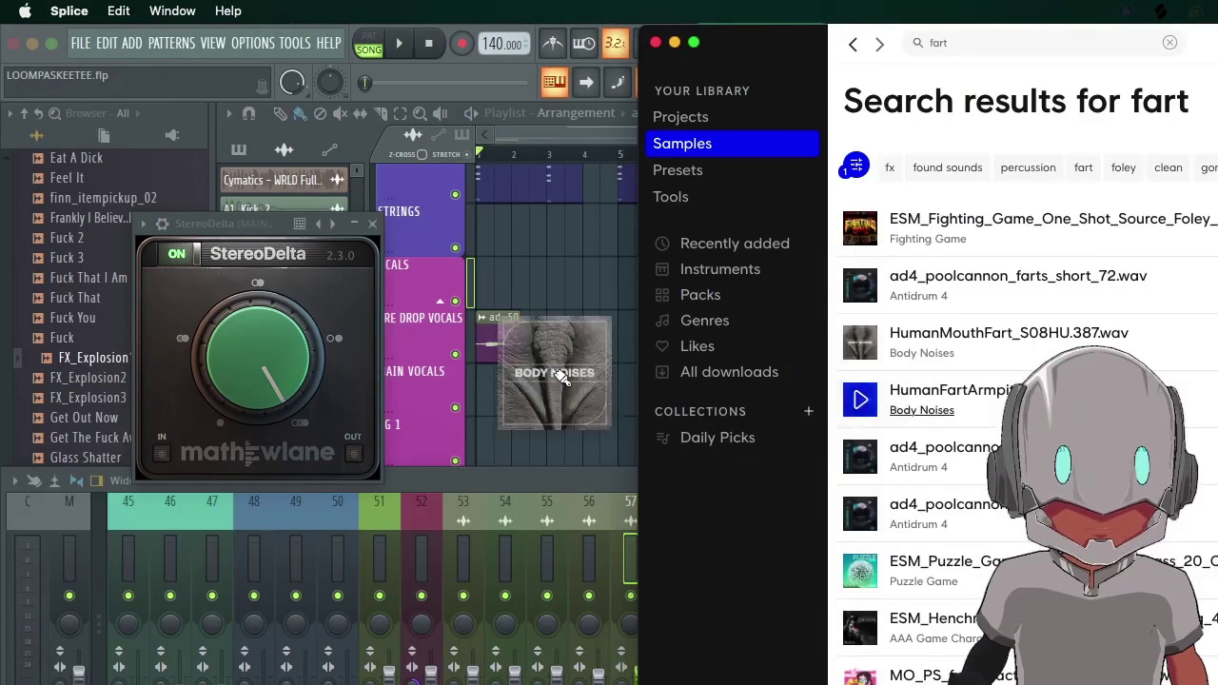
Add the HumanFartArmpit and ESM_Henchman samples from Splice to the PRE DROP VOCALS track and shift its second and third clips earlier.
{"action": "left_click_drag", "start_coordinate": [559, 294], "coordinate": [577, 318]}
{"action": "scroll", "coordinate": [824, 628], "scroll_direction": "down", "scroll_amount": 1}
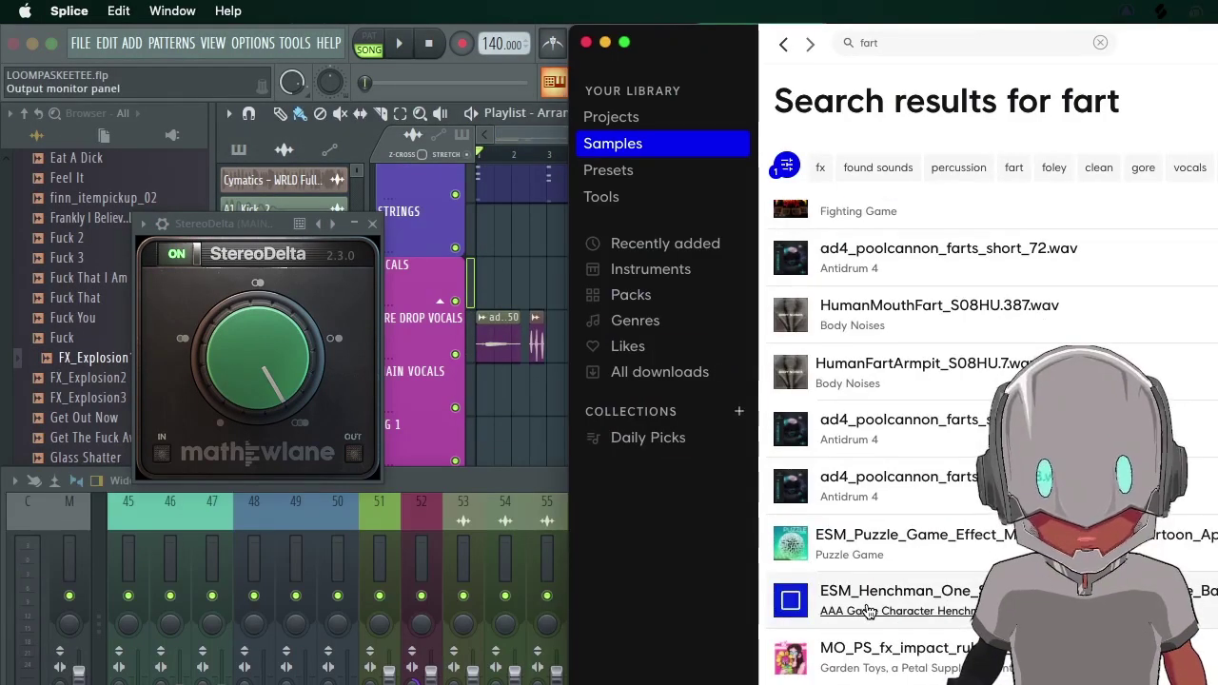
{"action": "left_click_drag", "start_coordinate": [868, 611], "coordinate": [594, 380]}
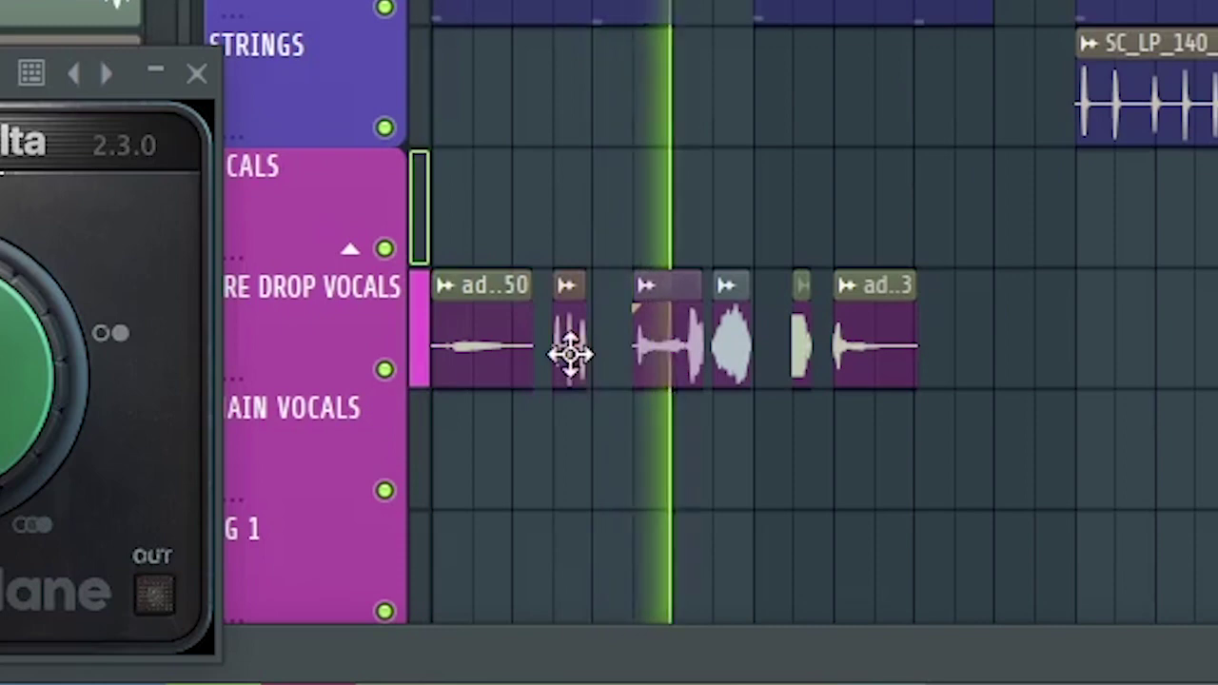
{"action": "left_click_drag", "start_coordinate": [558, 349], "coordinate": [517, 348]}
{"action": "left_click_drag", "start_coordinate": [661, 346], "coordinate": [557, 358]}
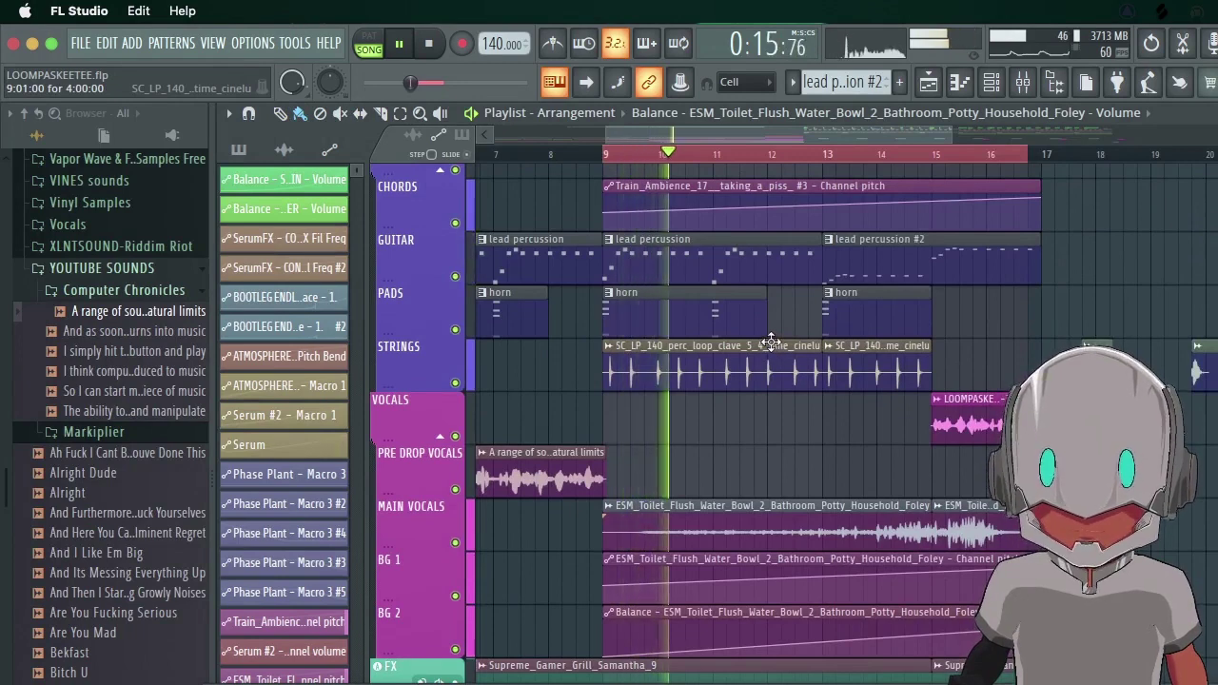
Play through the build-up and examine its automation, drum, instrument, vocal and FX tracks.
{"action": "right_click", "coordinate": [412, 127]}
{"action": "left_click", "coordinate": [412, 127]}
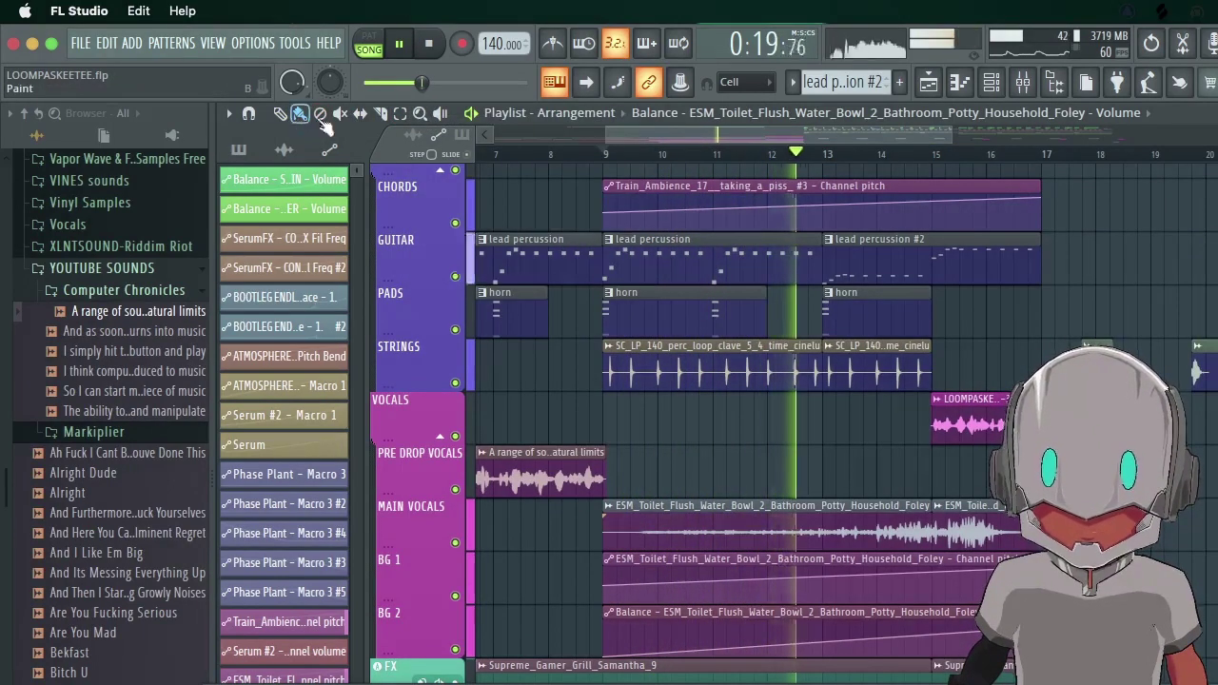
{"action": "scroll", "coordinate": [666, 218], "scroll_direction": "up", "scroll_amount": 5}
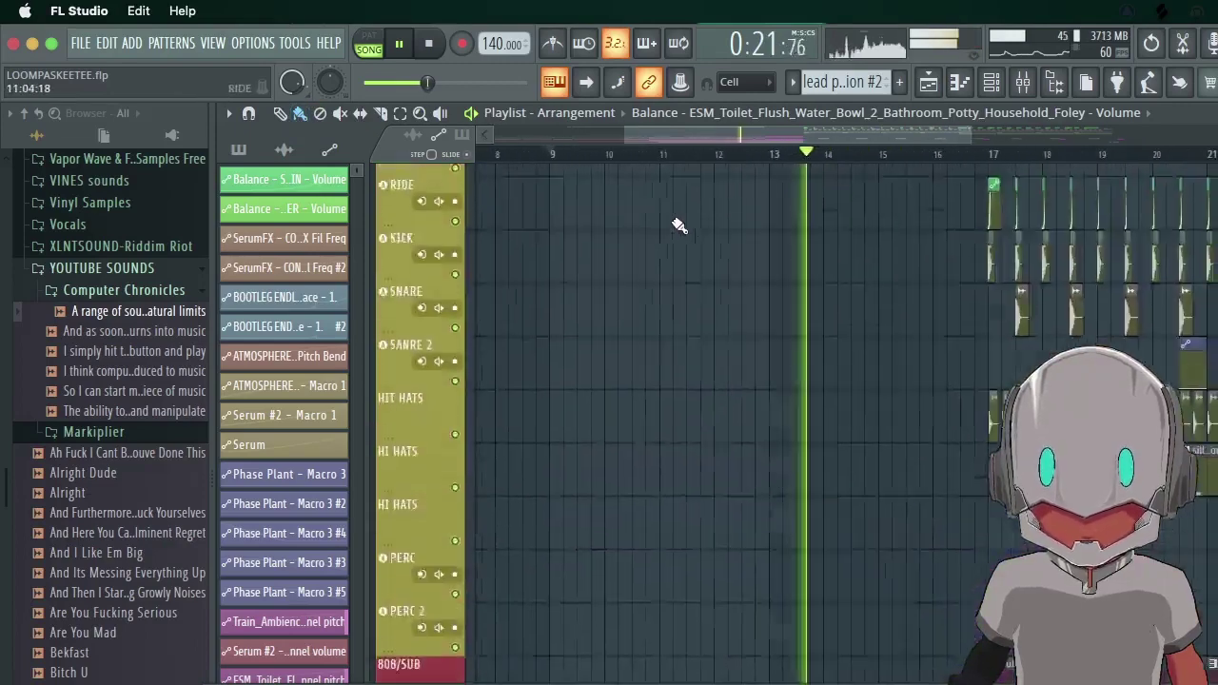
{"action": "scroll", "coordinate": [680, 224], "scroll_direction": "down", "scroll_amount": 3}
{"action": "scroll", "coordinate": [857, 285], "scroll_direction": "down", "scroll_amount": 10}
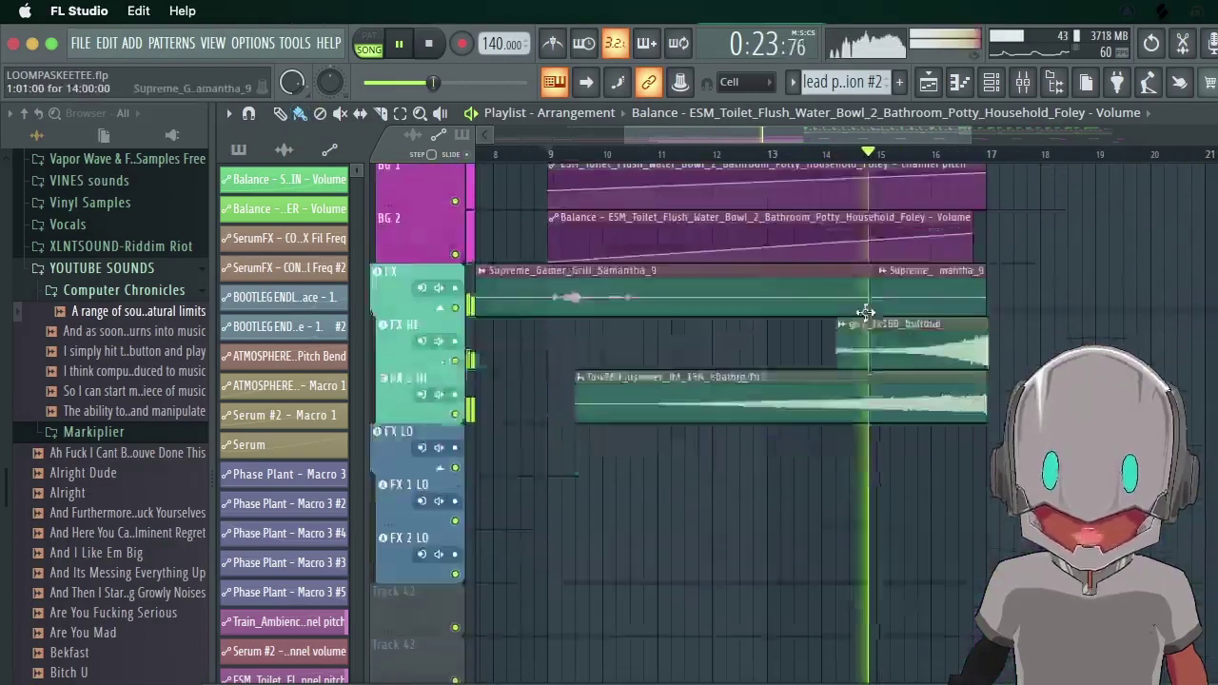
{"action": "scroll", "coordinate": [914, 318], "scroll_direction": "up", "scroll_amount": 5}
Place a copy of the ESM_Toilet_Flush #2 clip on the PRE DROP VOCALS track.
{"action": "left_click", "coordinate": [904, 371]}
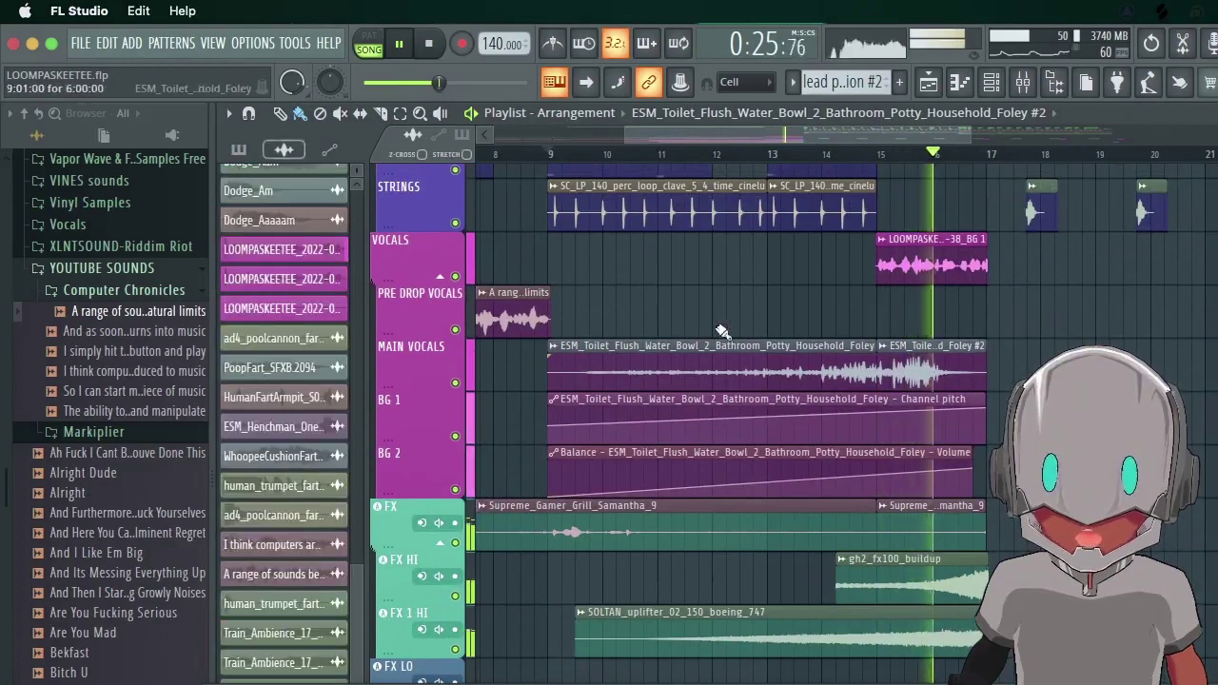
{"action": "scroll", "coordinate": [802, 412], "scroll_direction": "left", "scroll_amount": 1}
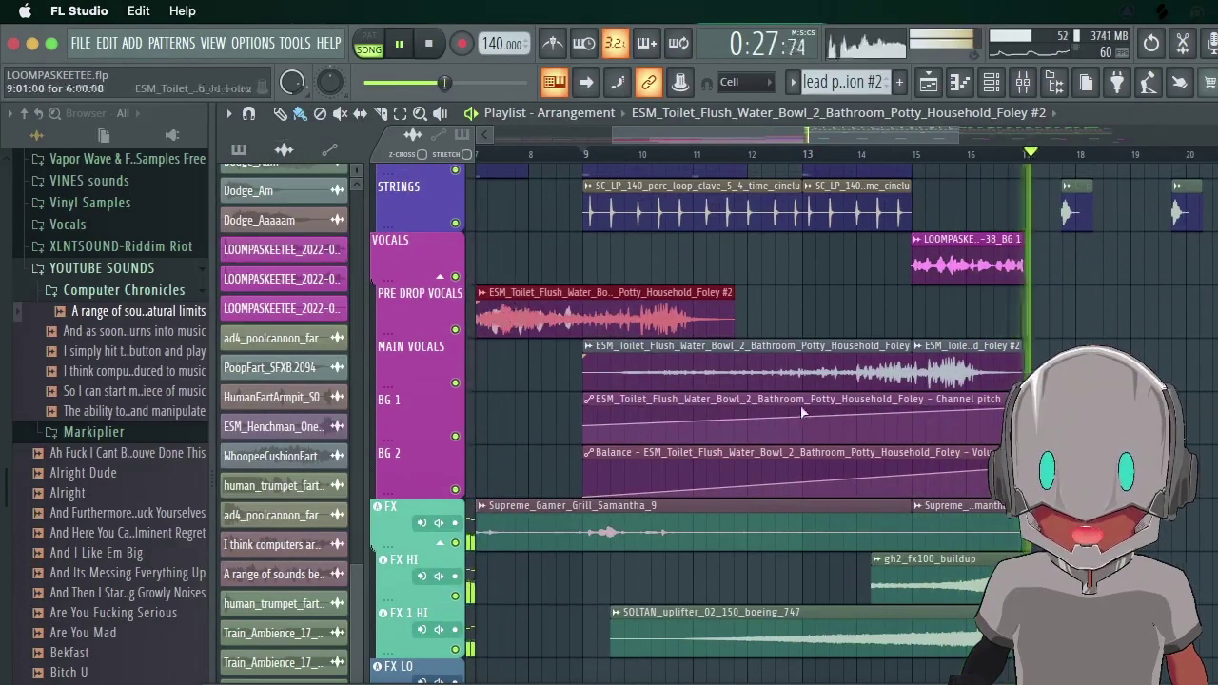